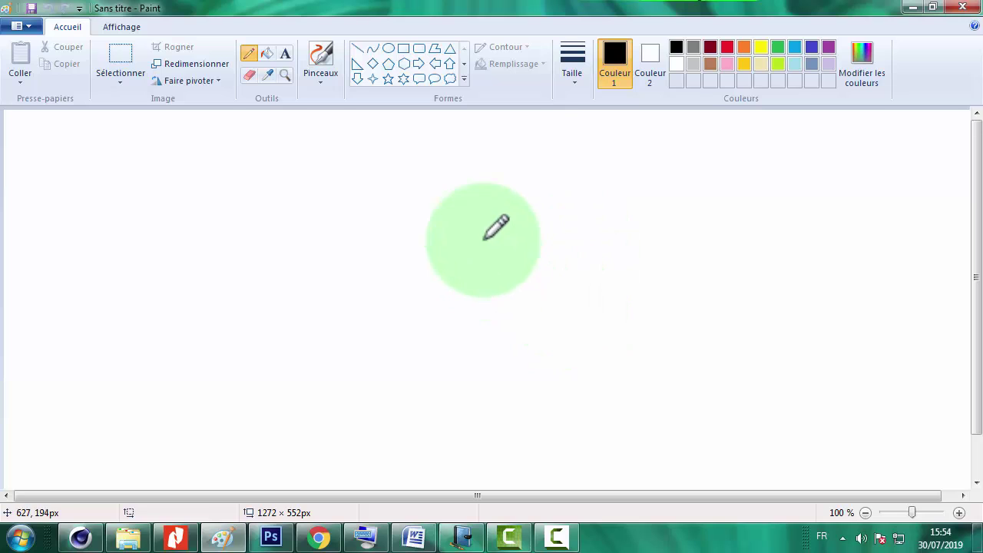
- Draw a tall red ellipse outline on the right side of the canvas with the Ellipse shape
left_click(389, 48)
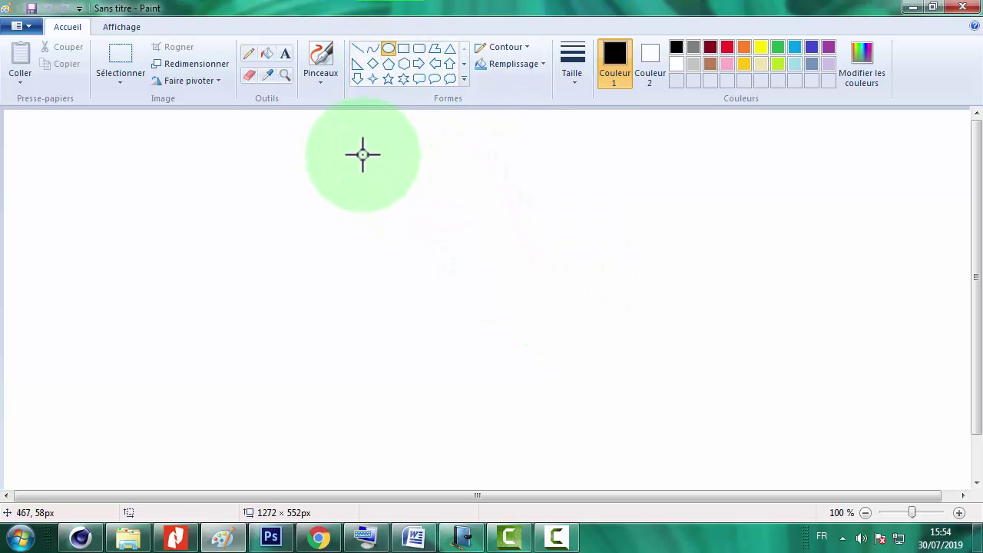
left_click(726, 47)
left_click_drag(709, 178, 861, 407)
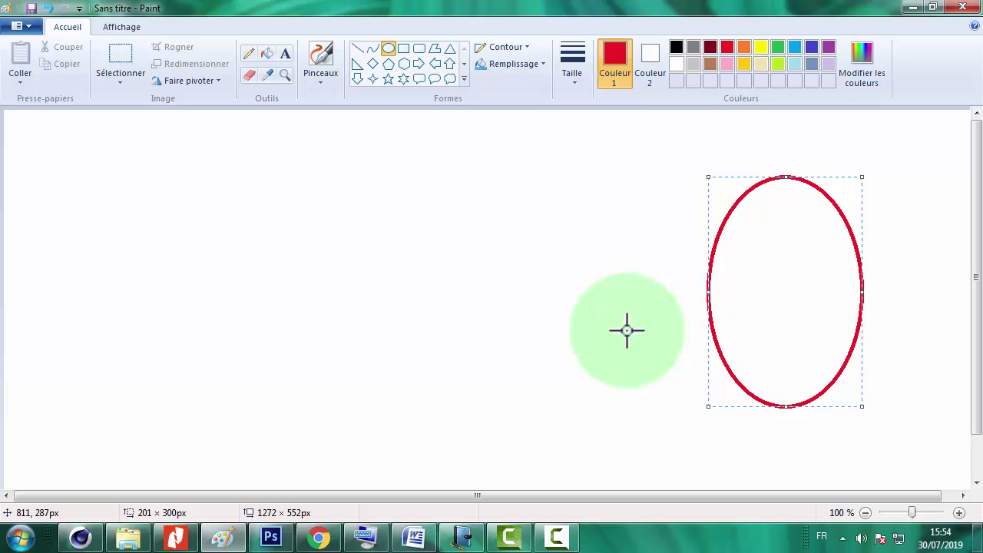
left_click(652, 292)
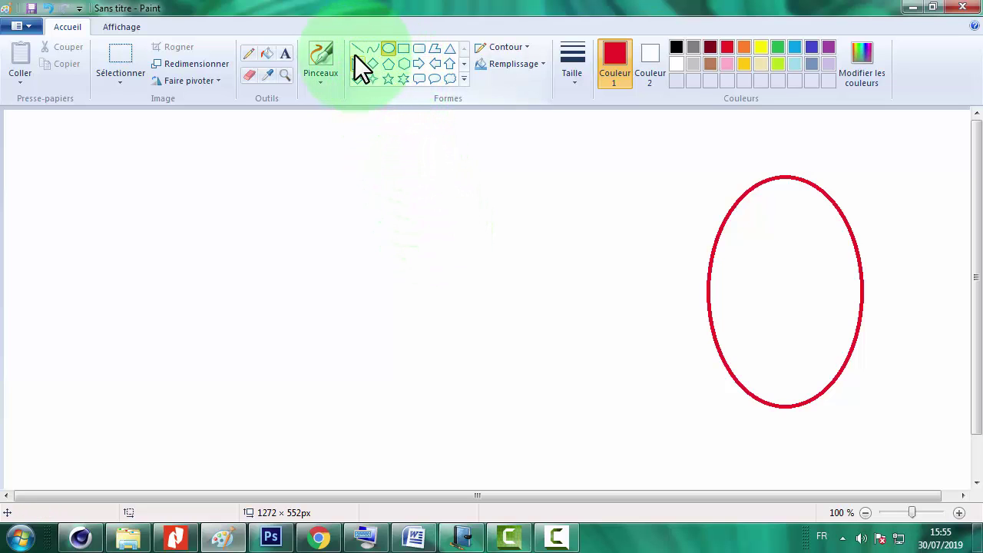
- Draw a red pencil curve across the oval's middle as the sphere's equator
left_click(249, 52)
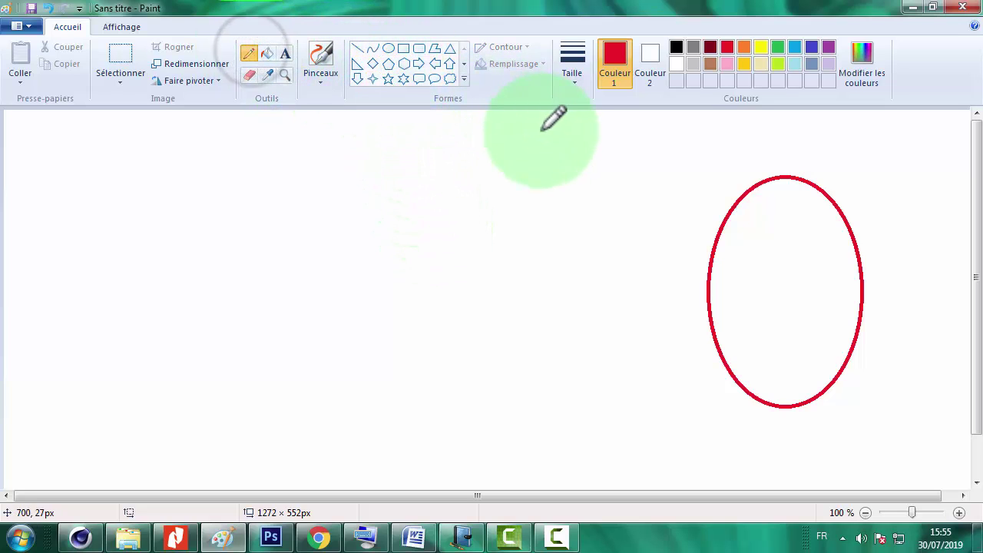
left_click(569, 46)
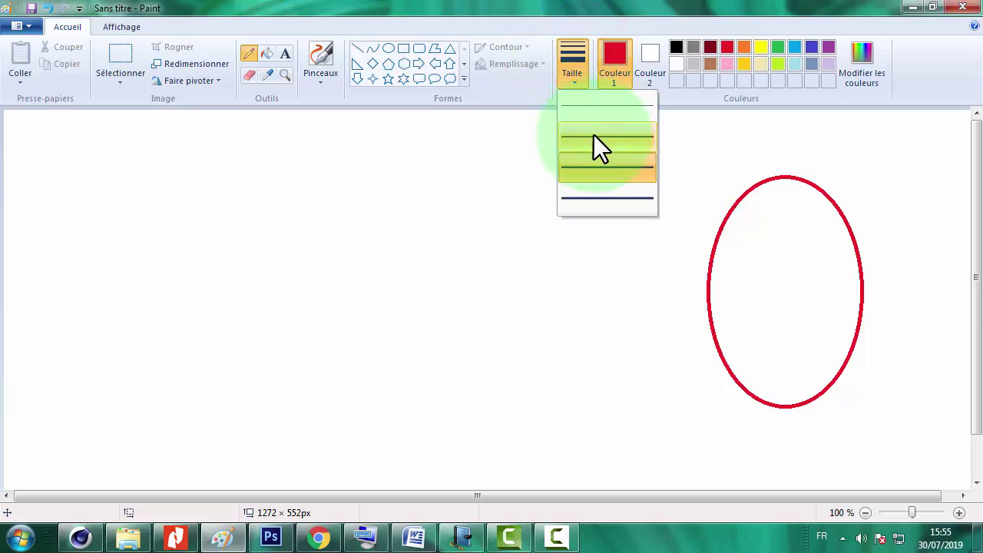
left_click(592, 163)
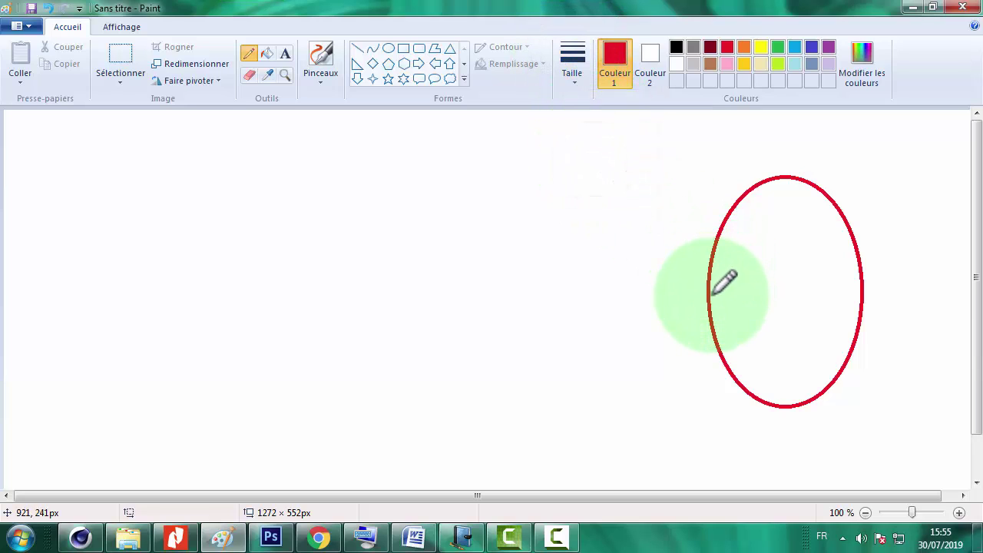
mouse_move(708, 291)
left_mouse_down()
mouse_move(796, 318)
mouse_move(863, 290)
mouse_move(857, 271)
mouse_move(832, 259)
mouse_move(739, 264)
left_mouse_up()
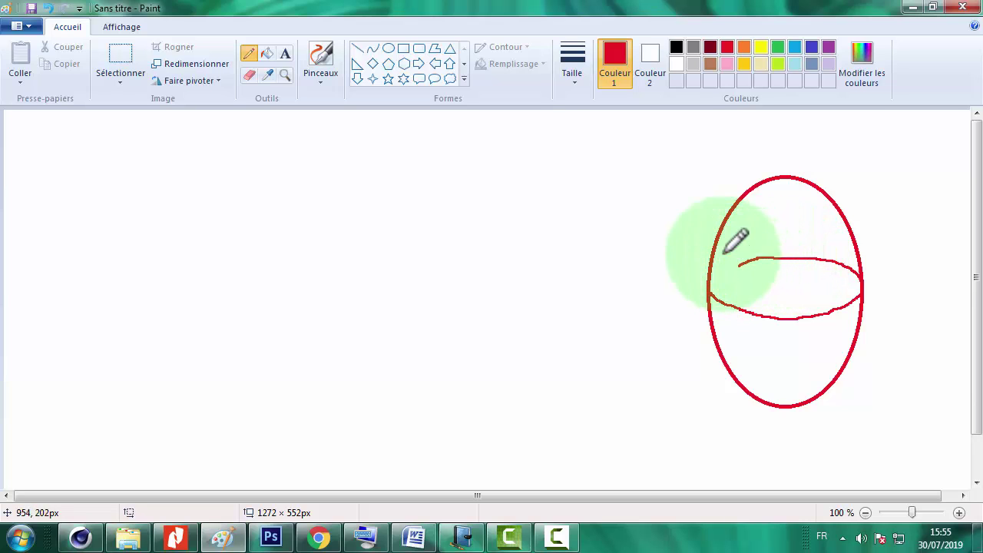
- Erase the uneven start of the equator and redraw it across the oval with the pencil
left_click(248, 75)
left_click_drag(774, 257, 742, 264)
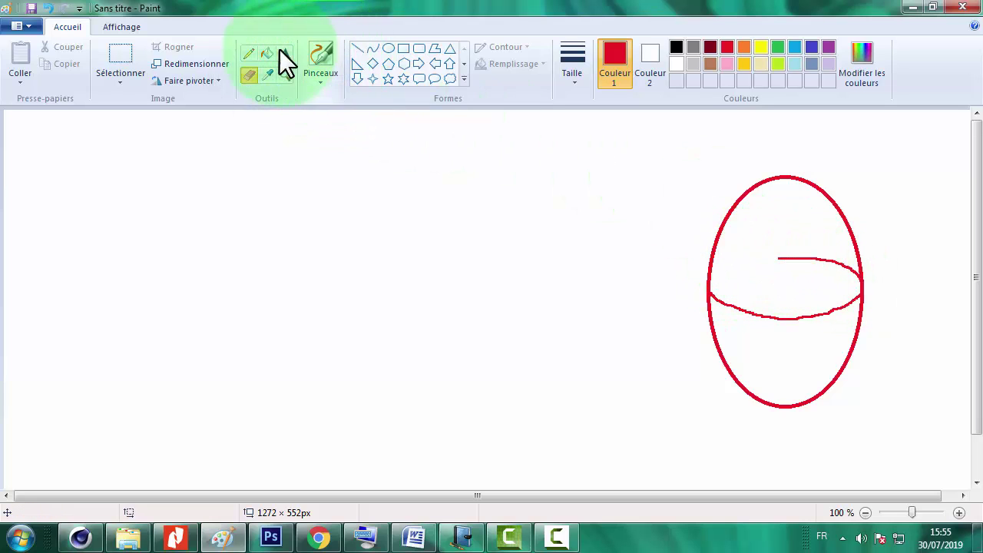
left_click(248, 53)
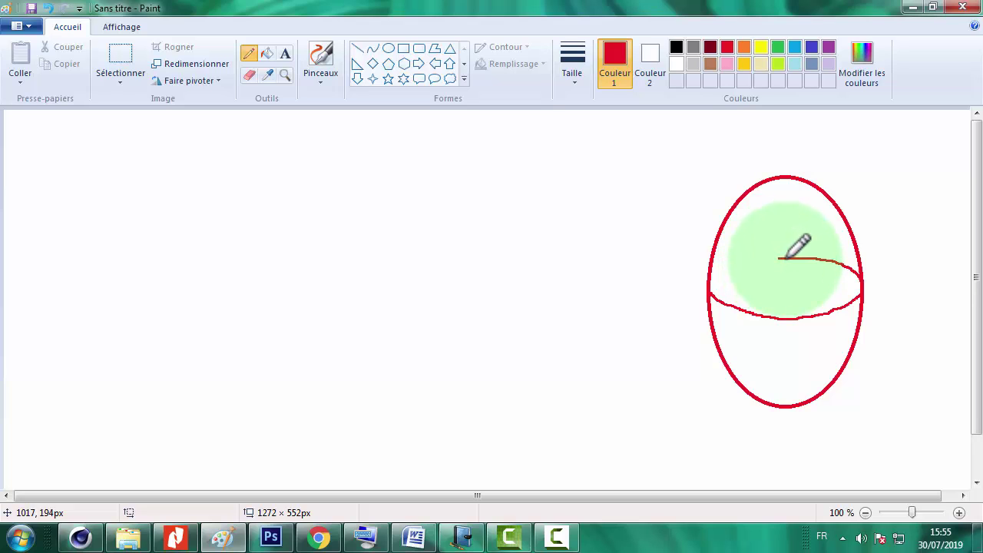
left_click_drag(781, 259, 708, 289)
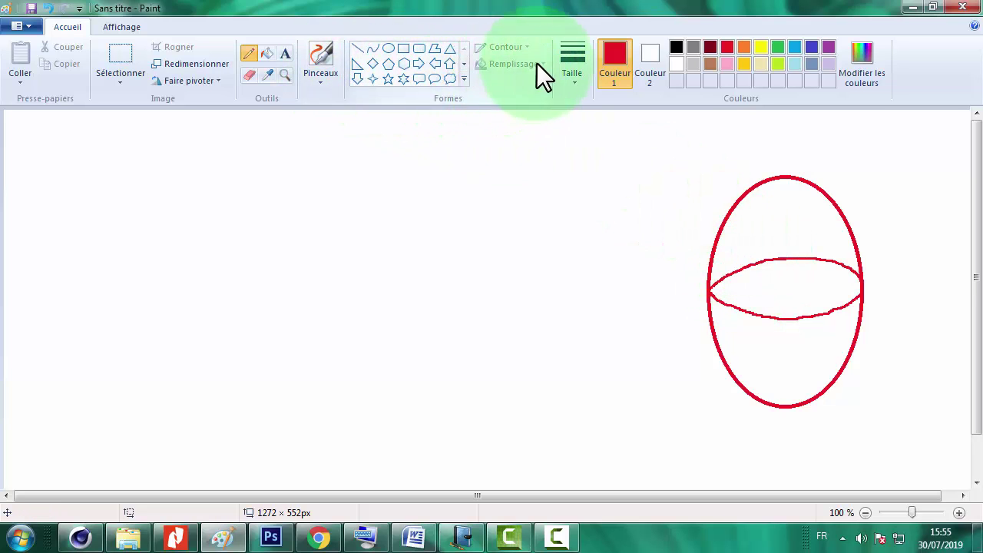
- Erase small gaps along the equator's back arc so it reads as a dashed hidden line
left_click(249, 74)
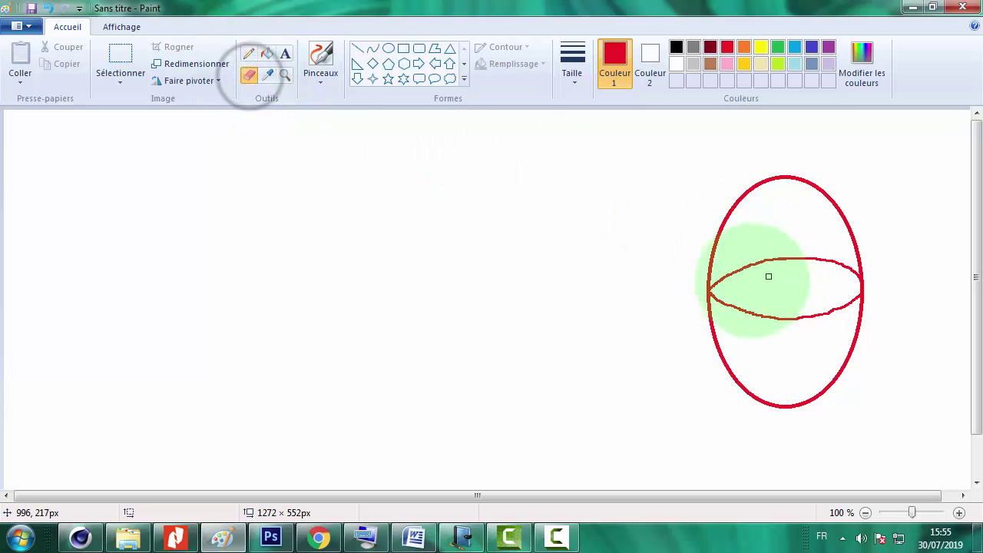
mouse_move(709, 286)
left_mouse_down()
mouse_move(778, 254)
mouse_move(850, 266)
mouse_move(827, 272)
left_mouse_up()
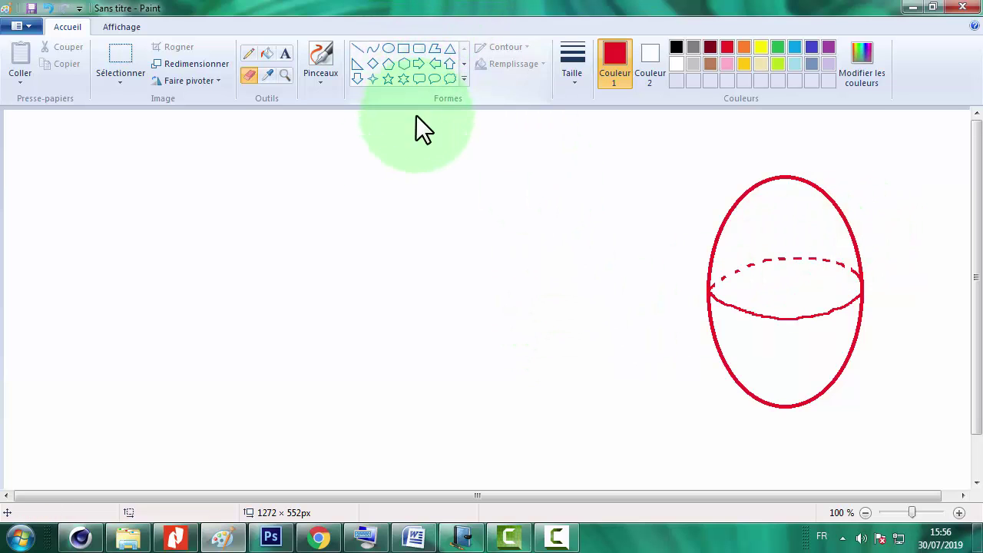
- Draw a tall red rectangle left of the sphere, then delete its top and bottom edges
left_click(403, 48)
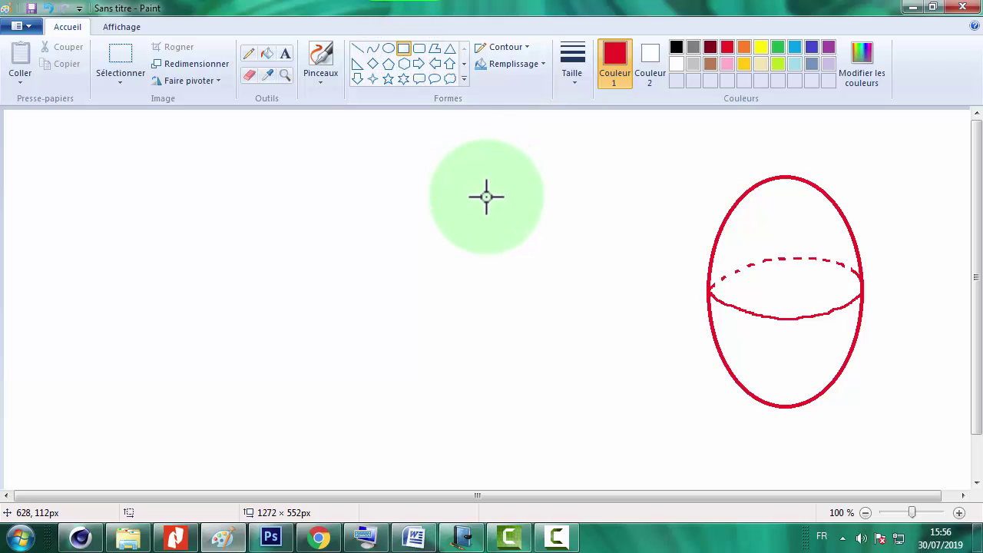
left_click_drag(485, 167, 632, 377)
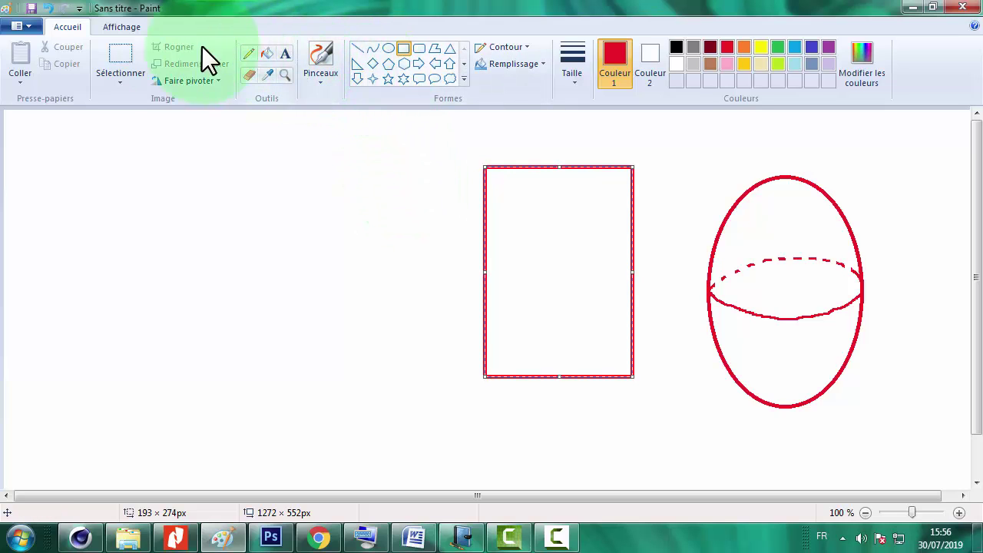
left_click(120, 58)
left_click_drag(472, 151, 654, 181)
key("Delete")
mouse_move(477, 364)
left_mouse_down()
mouse_move(548, 391)
mouse_move(652, 392)
left_mouse_up()
key("Delete")
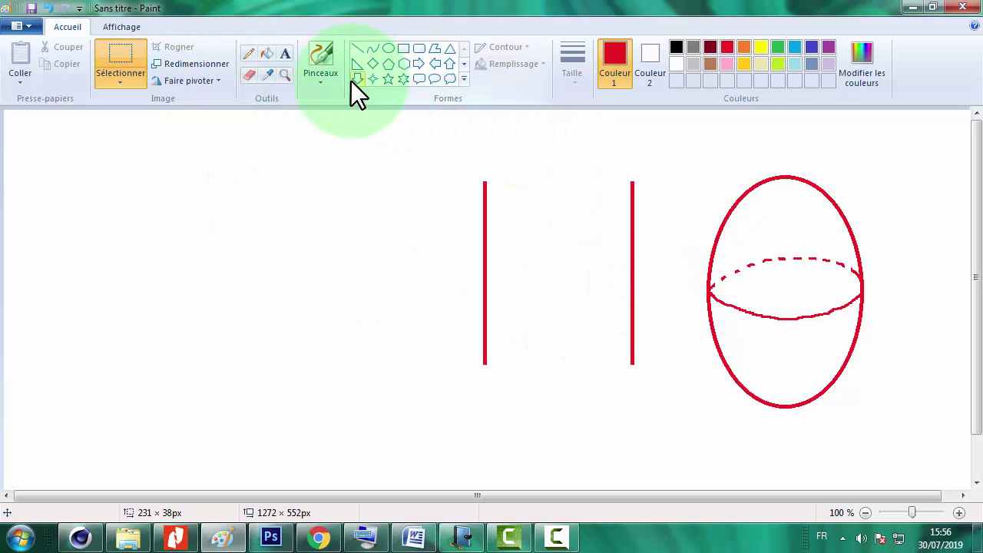
- Pencil red ellipses with a thicker line to cap the bottom and top of the two vertical lines
left_click(248, 53)
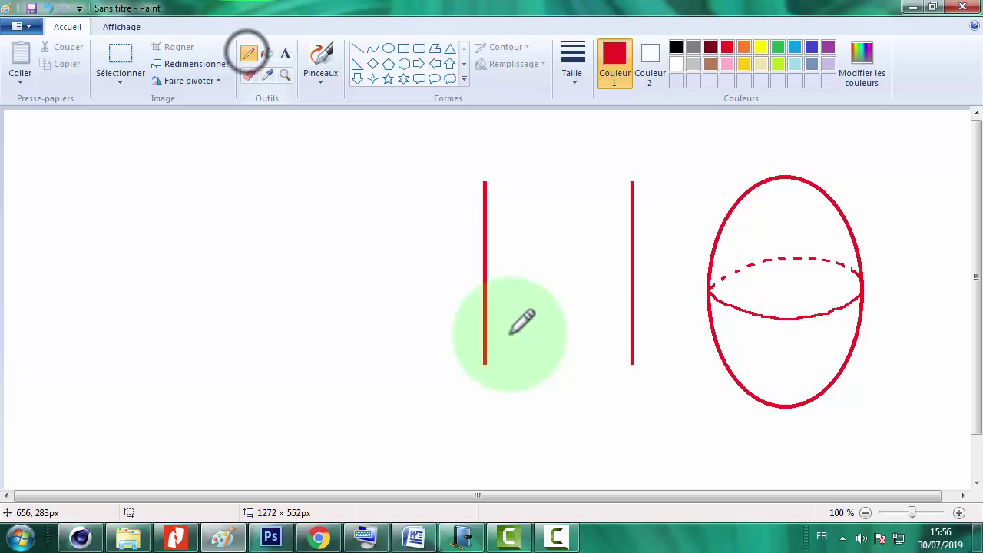
left_click(485, 363)
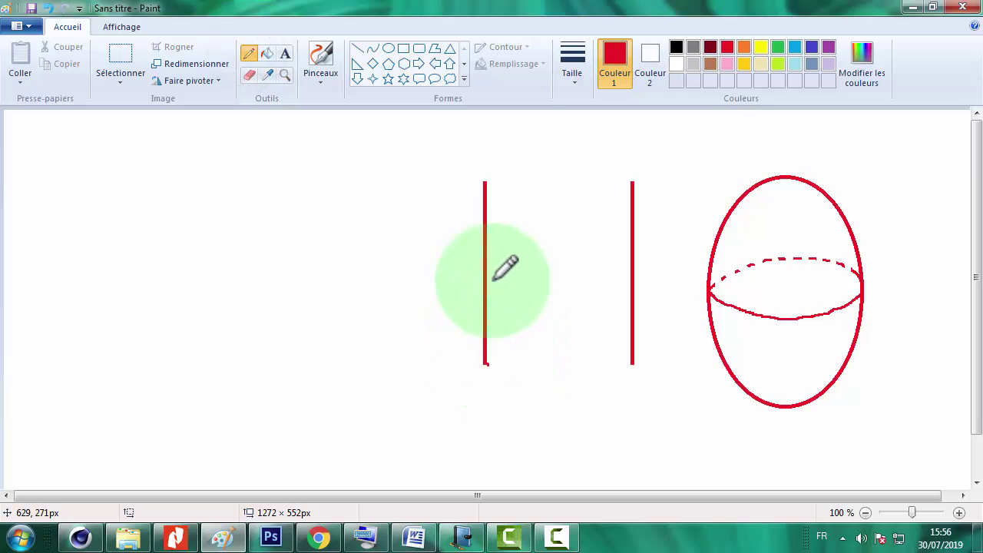
left_click(571, 55)
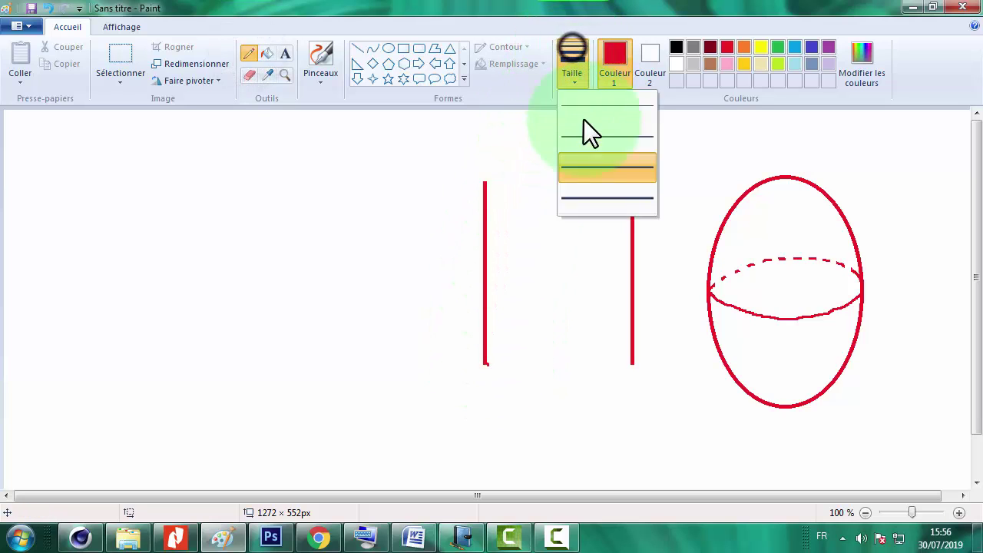
left_click(592, 168)
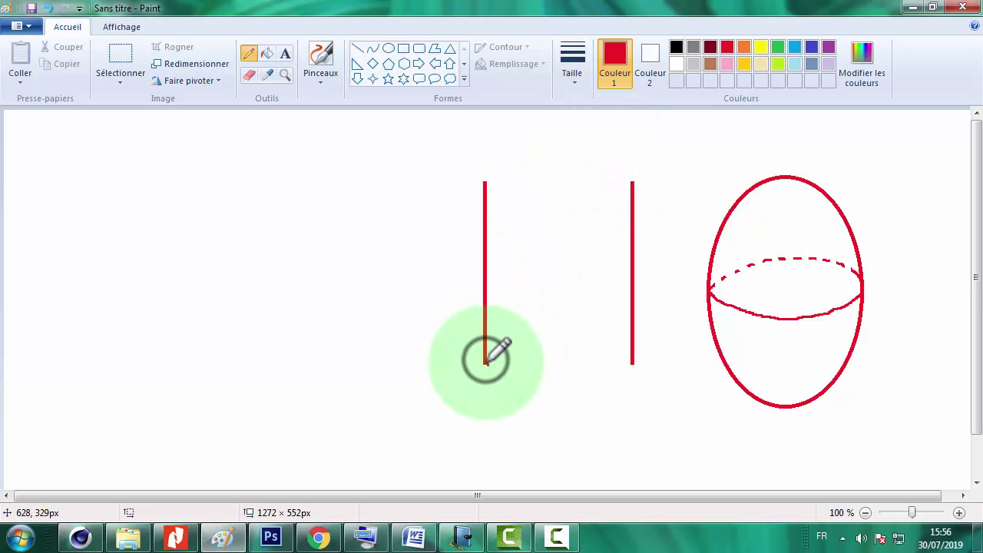
mouse_move(486, 360)
left_mouse_down()
mouse_move(527, 387)
mouse_move(612, 384)
mouse_move(627, 370)
mouse_move(627, 345)
mouse_move(612, 331)
mouse_move(543, 331)
mouse_move(509, 339)
mouse_move(485, 360)
left_mouse_up()
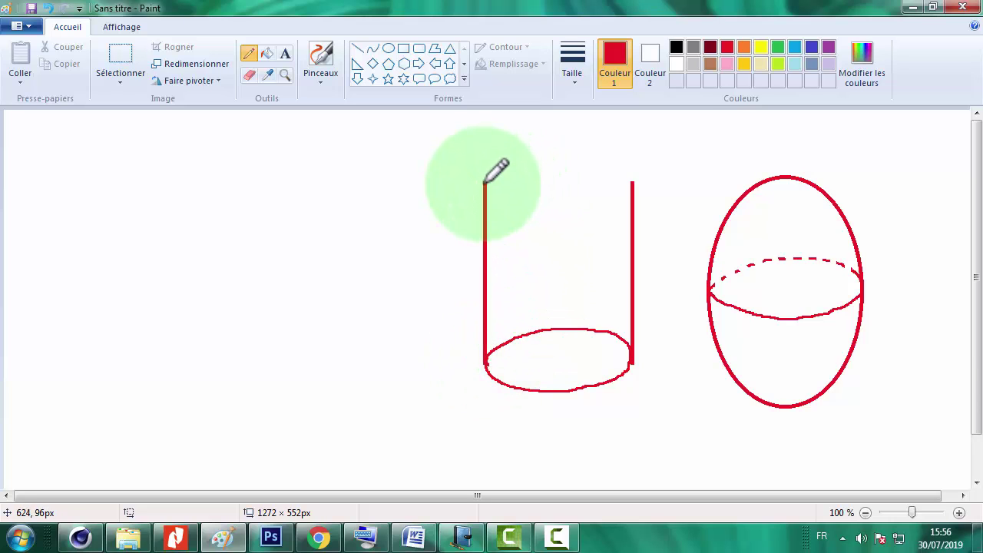
mouse_move(486, 187)
left_mouse_down()
mouse_move(579, 208)
mouse_move(625, 194)
left_mouse_up()
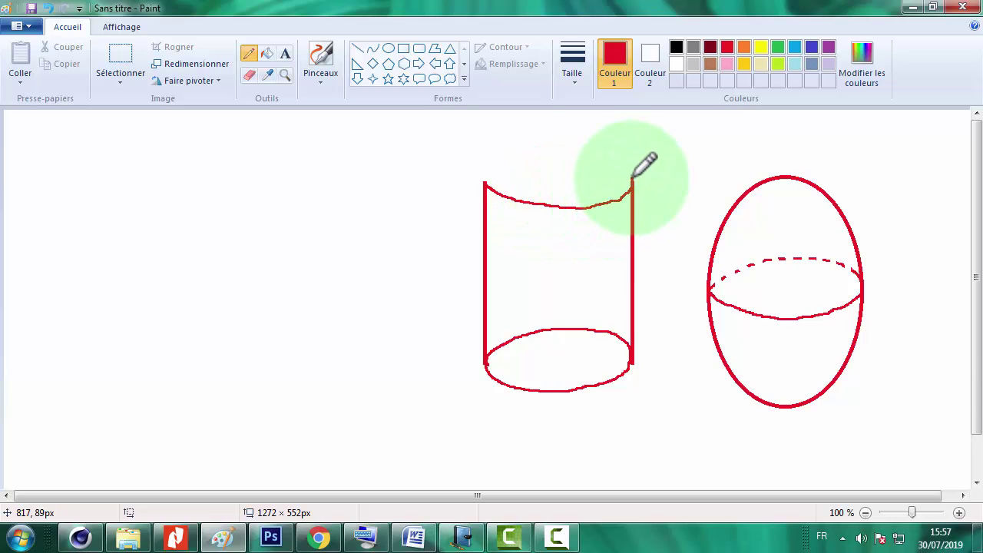
mouse_move(627, 171)
left_mouse_down()
mouse_move(547, 154)
mouse_move(491, 171)
left_mouse_up()
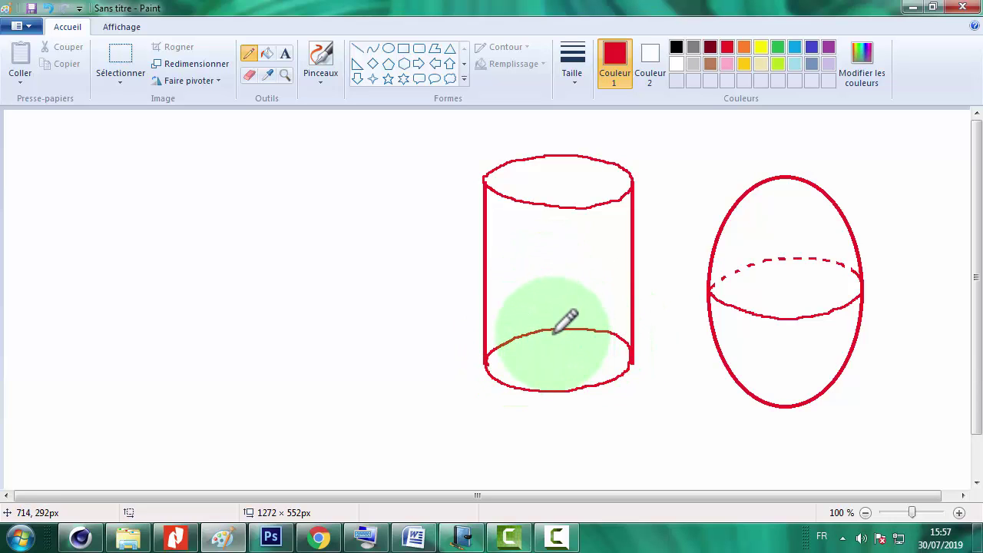
- Erase evenly spaced gaps along the cylinder's back bottom arc to dash it
left_click(250, 75)
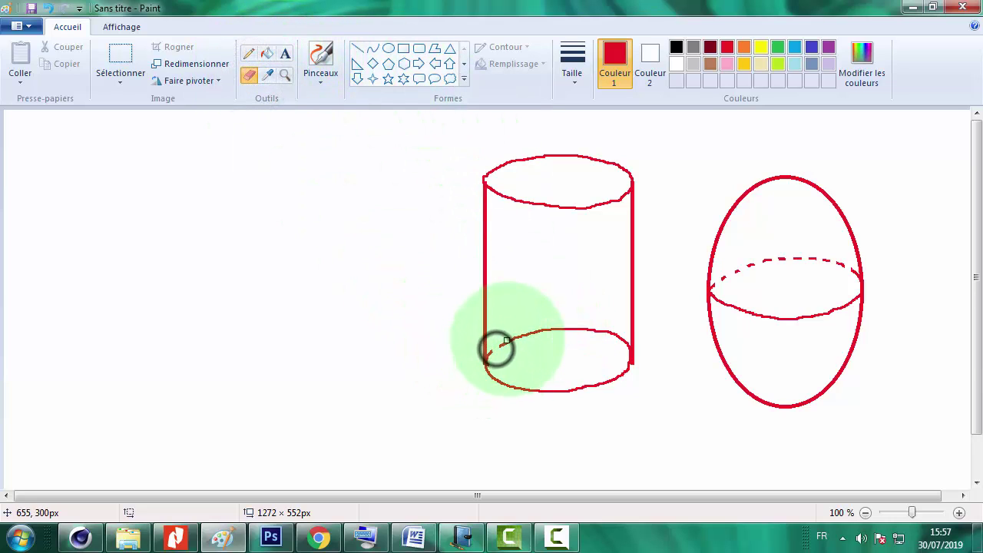
left_click(508, 341)
left_click(520, 335)
left_click(532, 331)
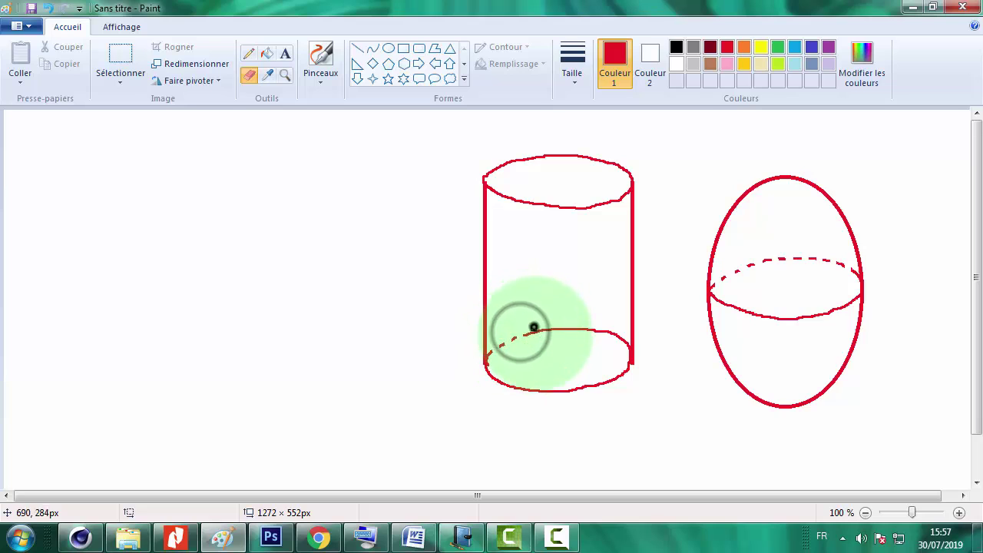
left_click(547, 329)
left_click(561, 327)
left_click(574, 329)
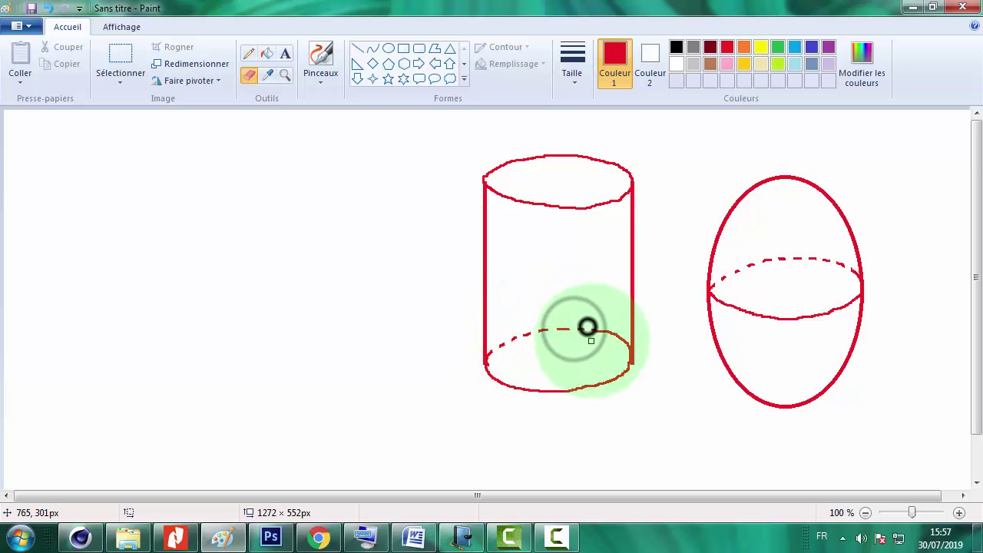
left_click(592, 337)
left_click(604, 336)
left_click(618, 338)
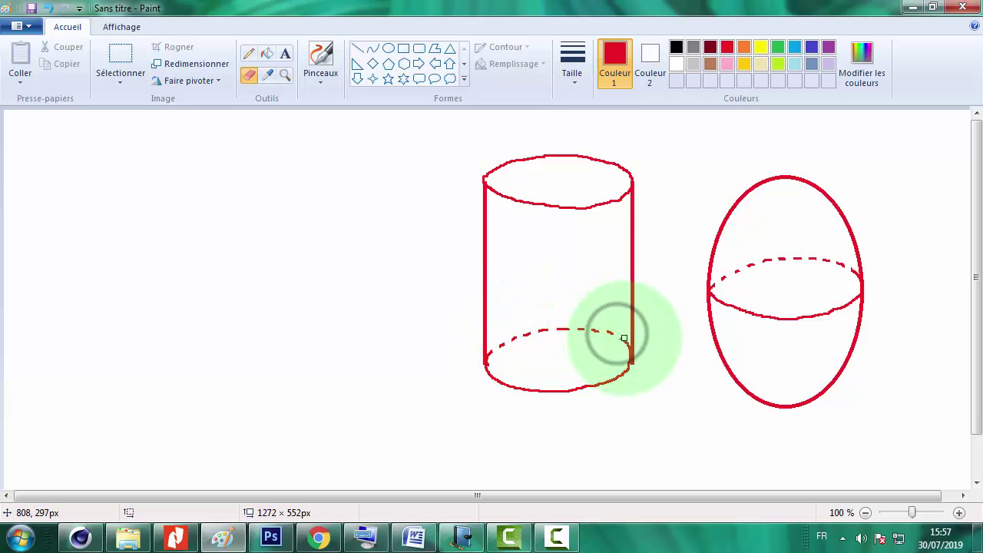
left_click(627, 345)
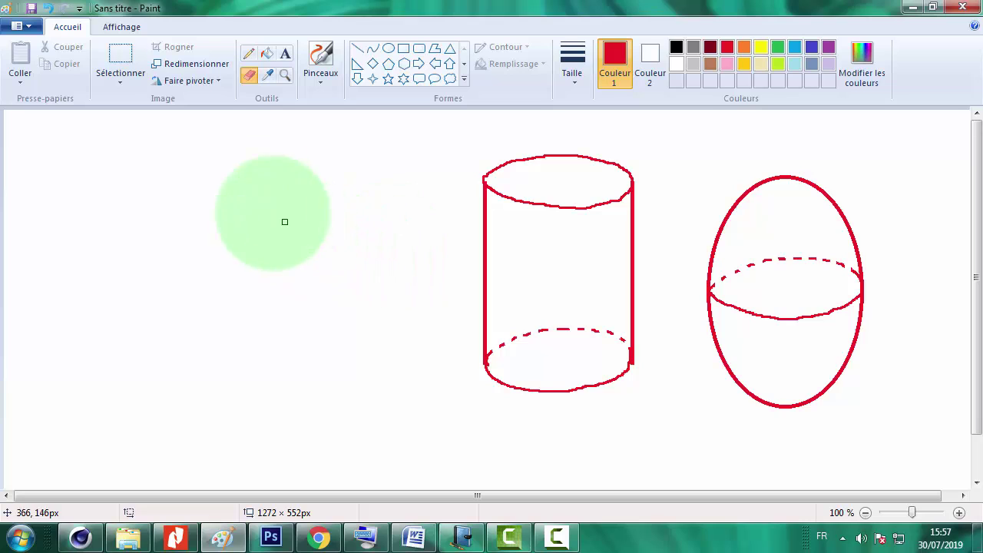
- Draw two straight red lines meeting at a bottom point left of the cylinder
left_click(357, 48)
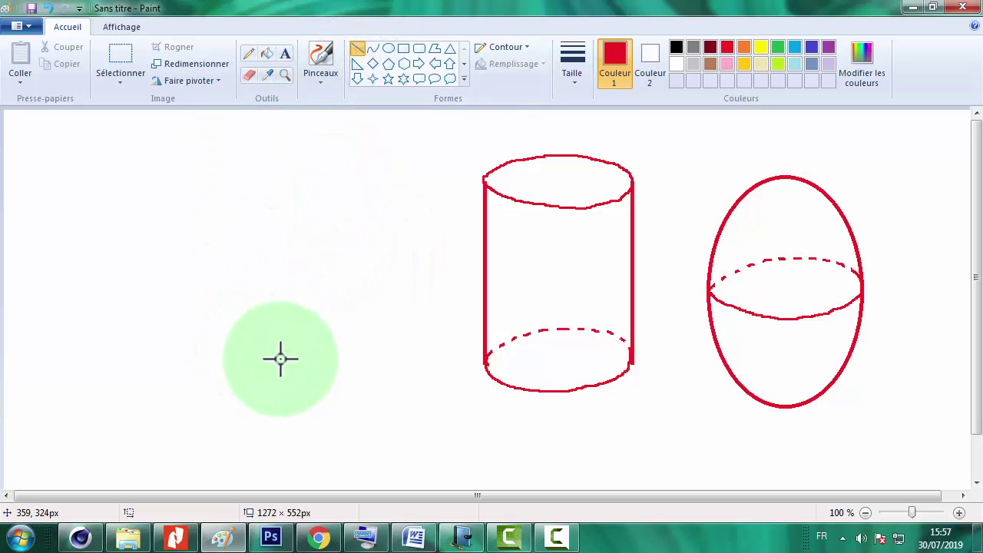
left_click_drag(294, 356, 404, 161)
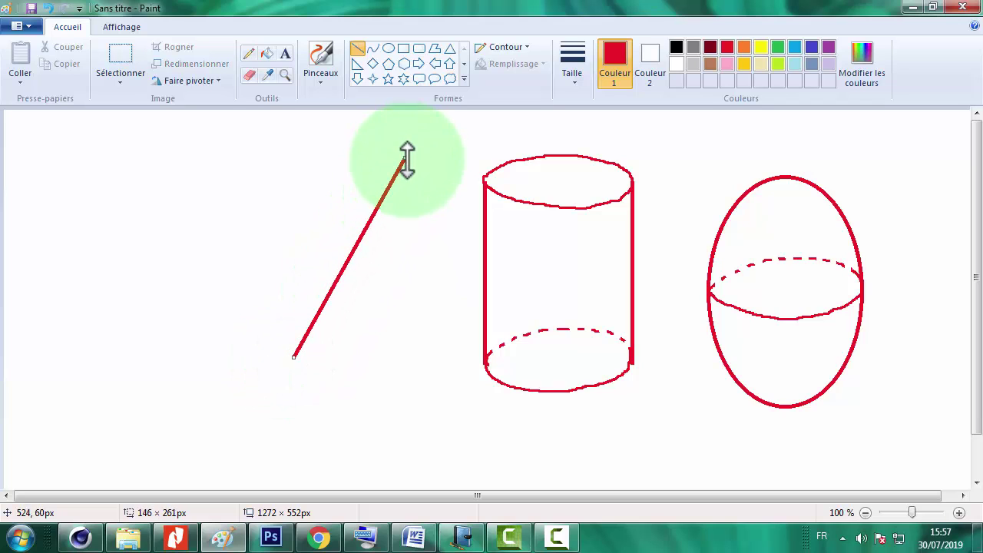
left_click(273, 330)
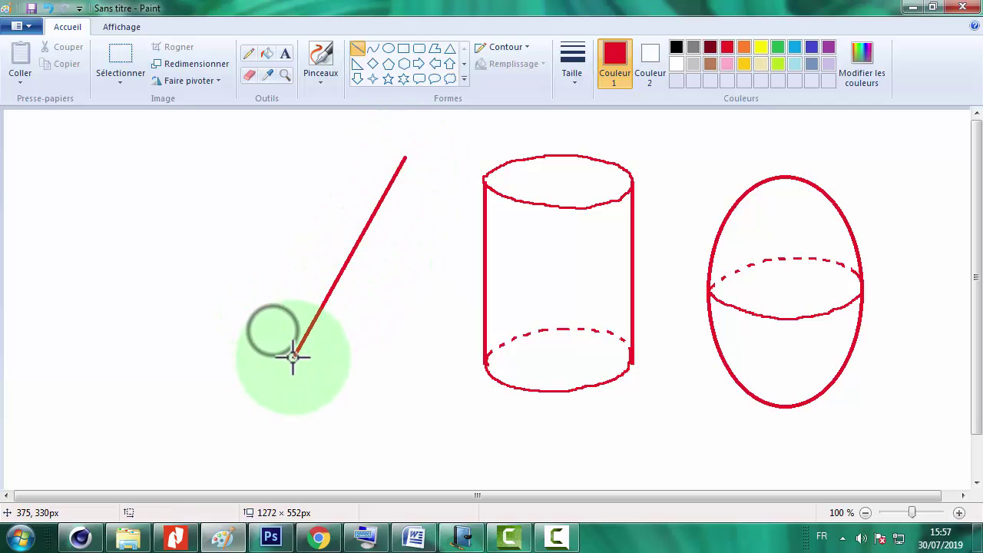
left_click_drag(293, 354, 235, 153)
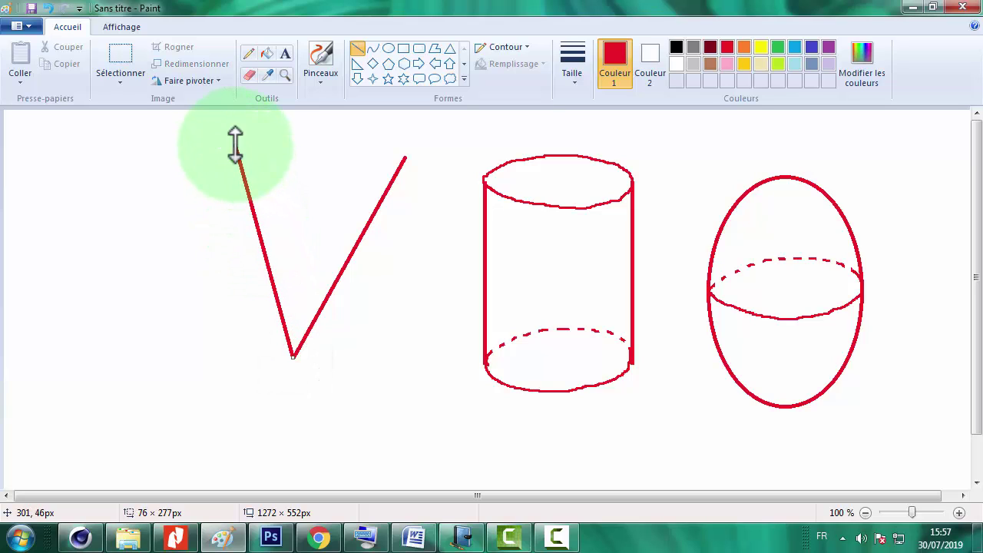
left_click_drag(235, 144, 236, 146)
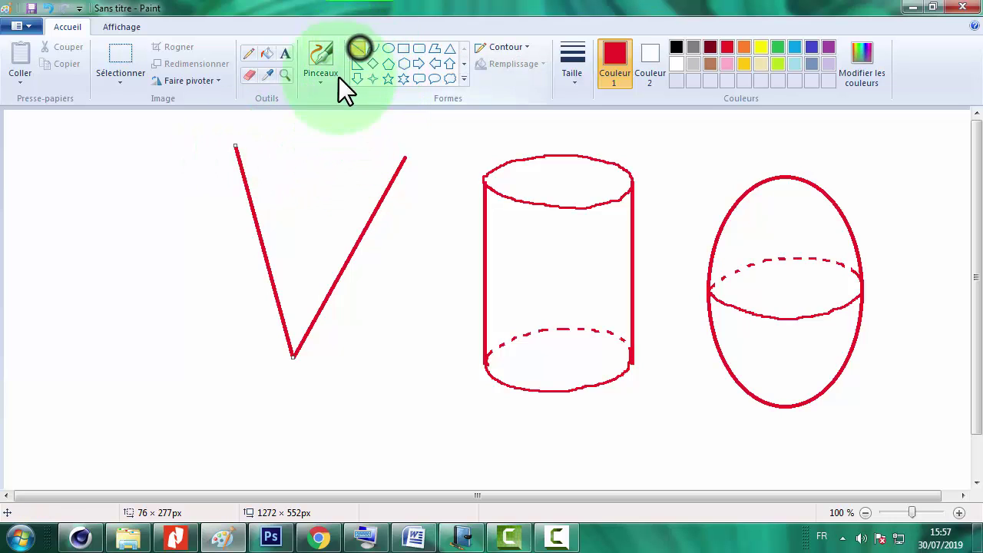
left_click(358, 49)
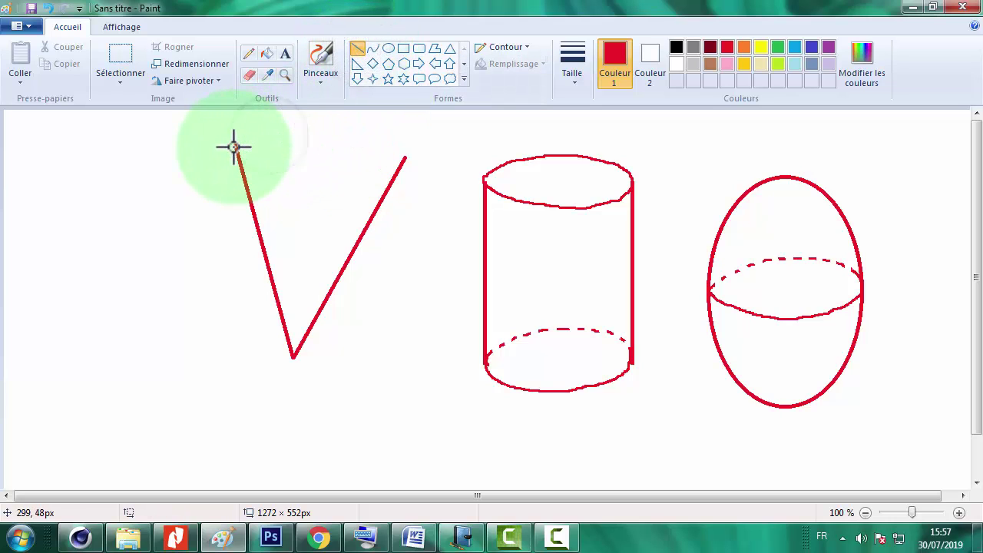
mouse_move(237, 145)
left_mouse_down()
mouse_move(273, 157)
mouse_move(242, 147)
left_mouse_up()
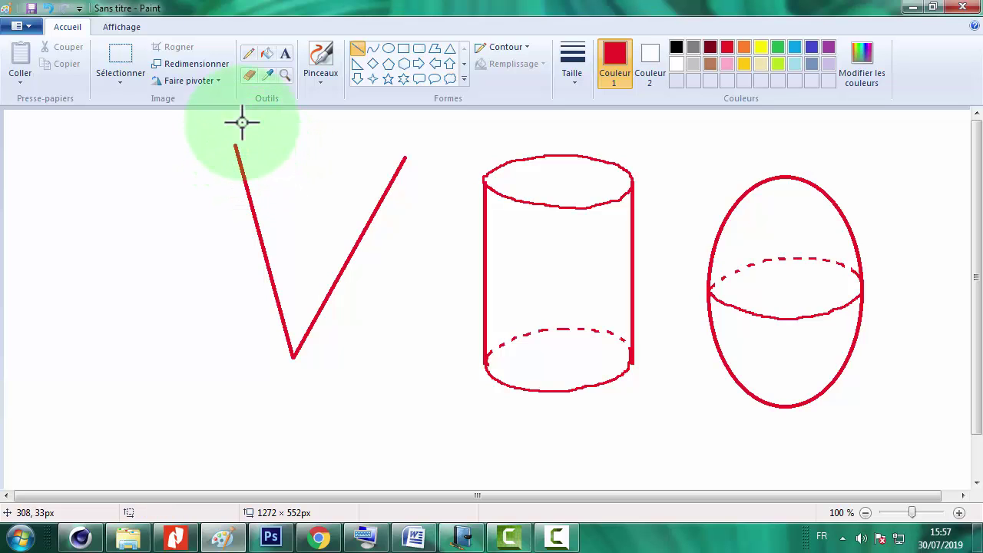
- Pencil a red ellipse across the top ends of the V
left_click(248, 52)
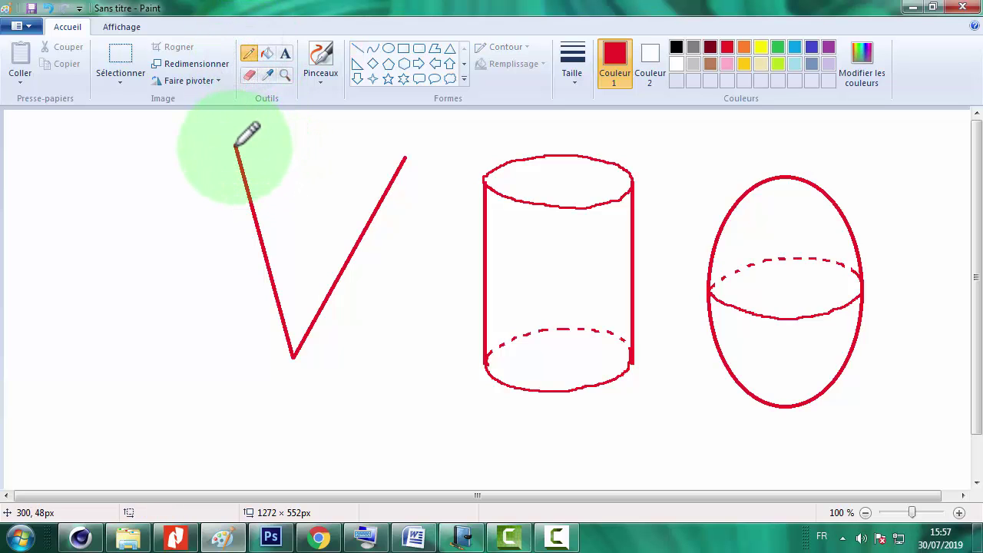
mouse_move(236, 147)
left_mouse_down()
mouse_move(272, 168)
mouse_move(339, 175)
mouse_move(405, 157)
mouse_move(395, 137)
mouse_move(356, 118)
mouse_move(238, 136)
left_mouse_up()
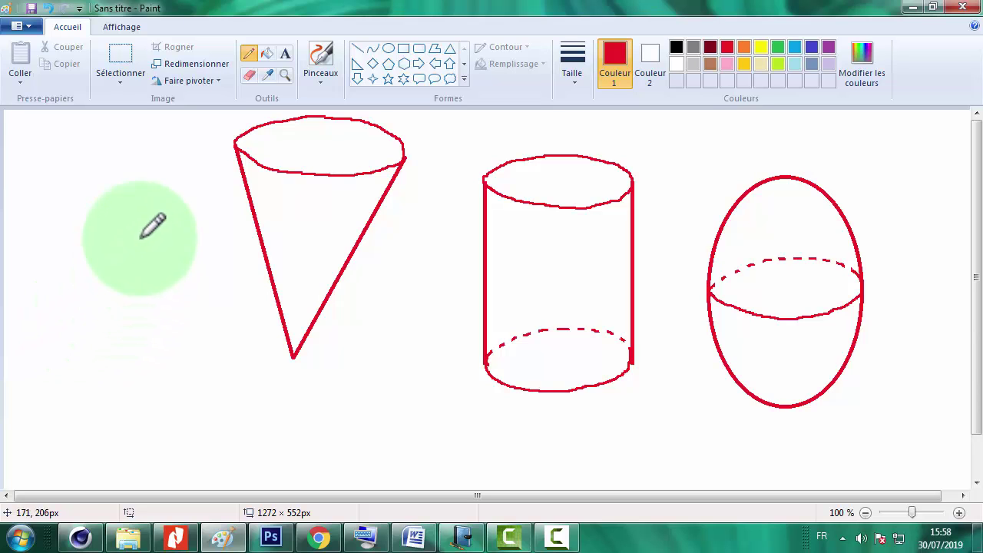
- Draw the tetrahedron's two sloping sides and vertical front edge down from the apex
left_click(356, 48)
left_click_drag(118, 151, 27, 368)
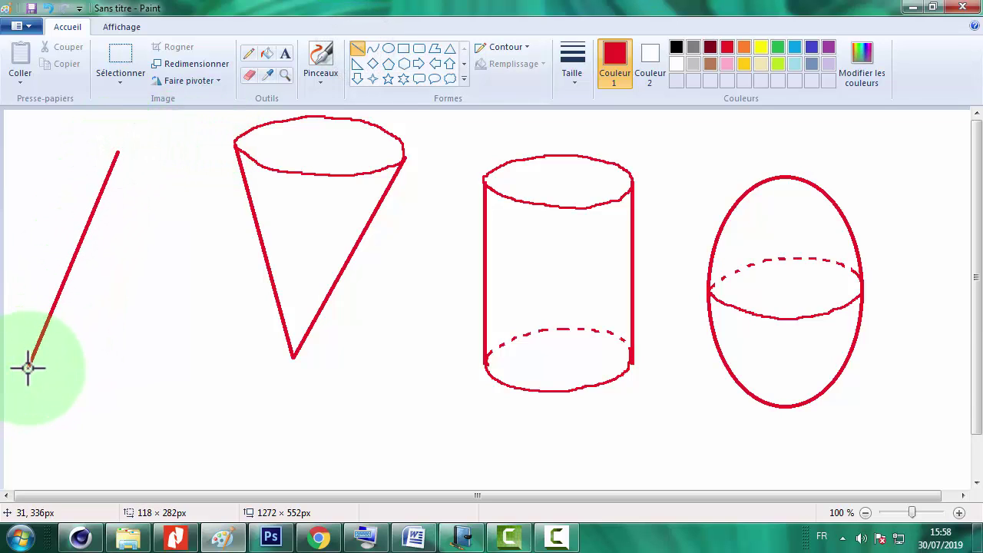
left_click(157, 153)
left_click_drag(118, 151, 211, 356)
left_click(201, 221)
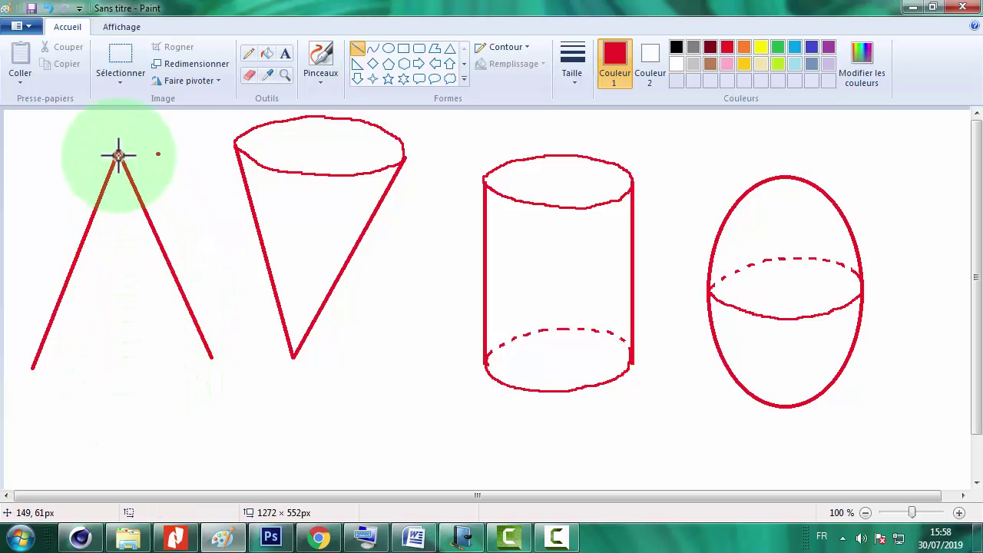
left_click_drag(117, 153, 129, 438)
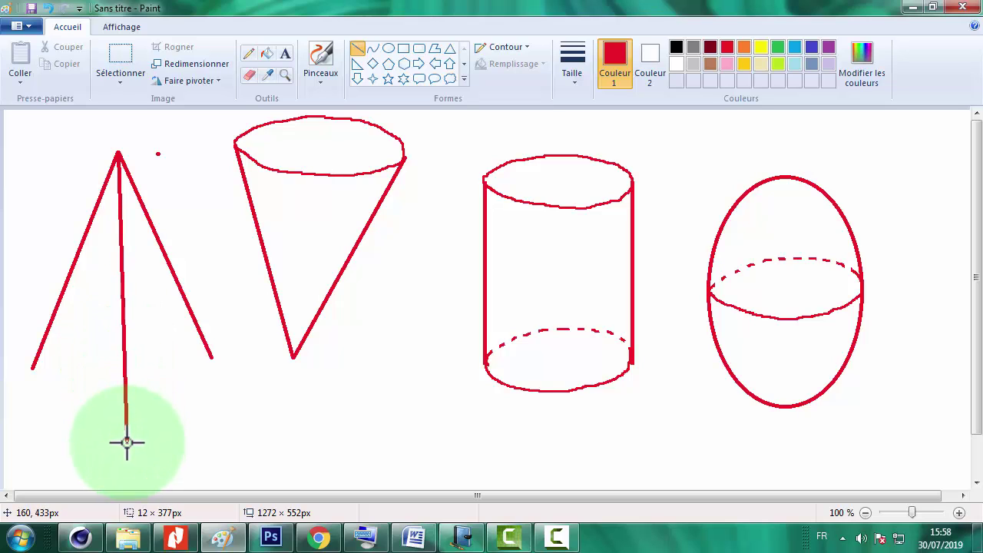
left_click_drag(127, 442, 119, 440)
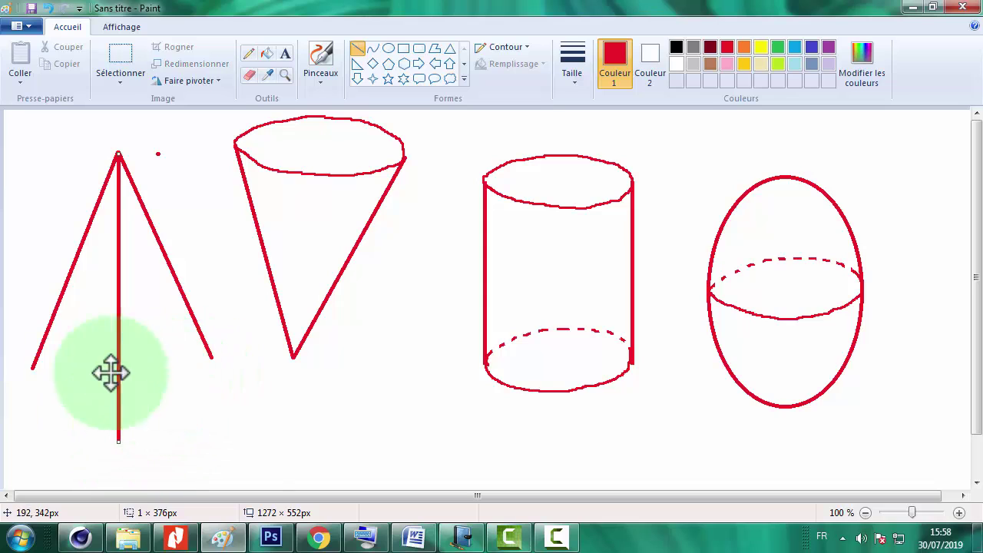
left_click(171, 399)
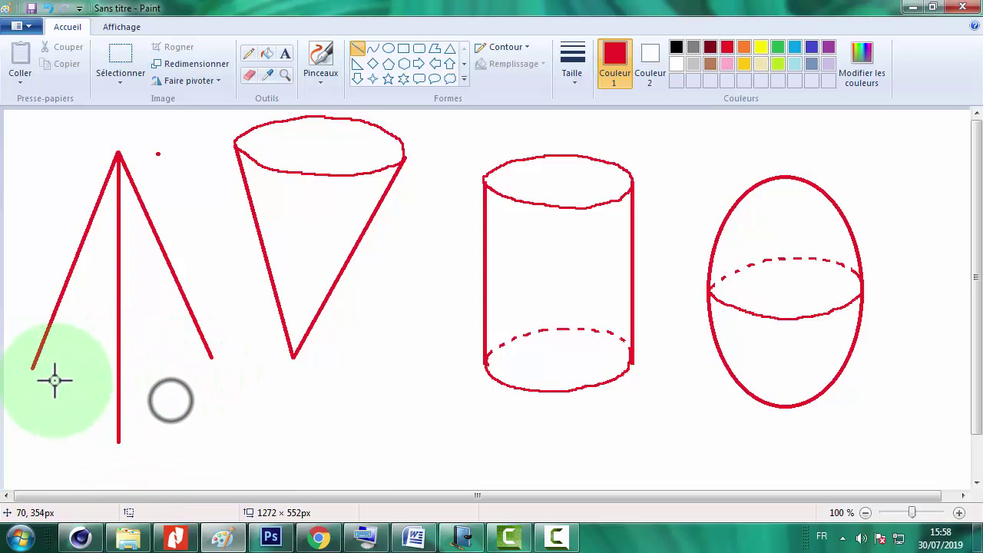
- Draw the three base edges joining the tetrahedron's left, front and right corners
left_click_drag(32, 368, 112, 436)
left_click(166, 423)
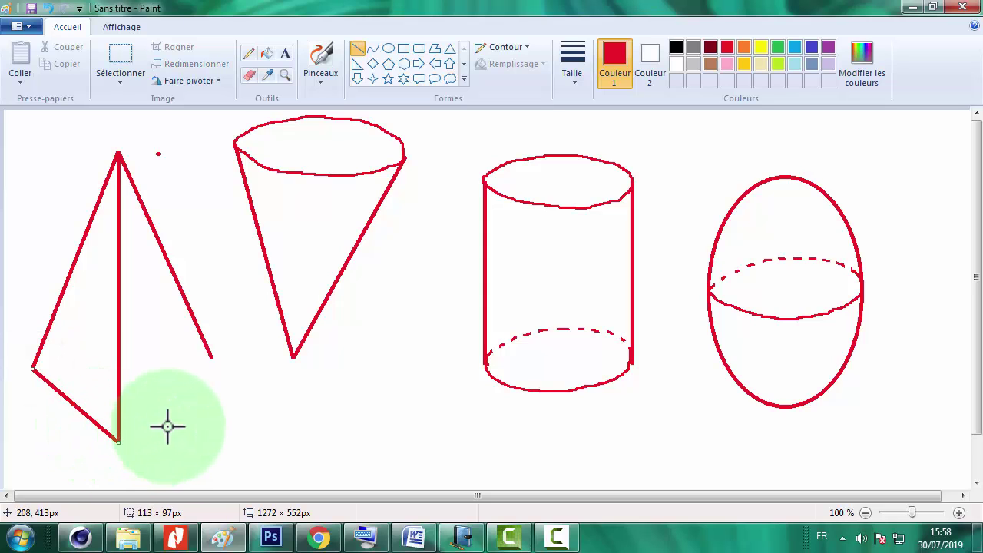
left_click_drag(118, 442, 209, 358)
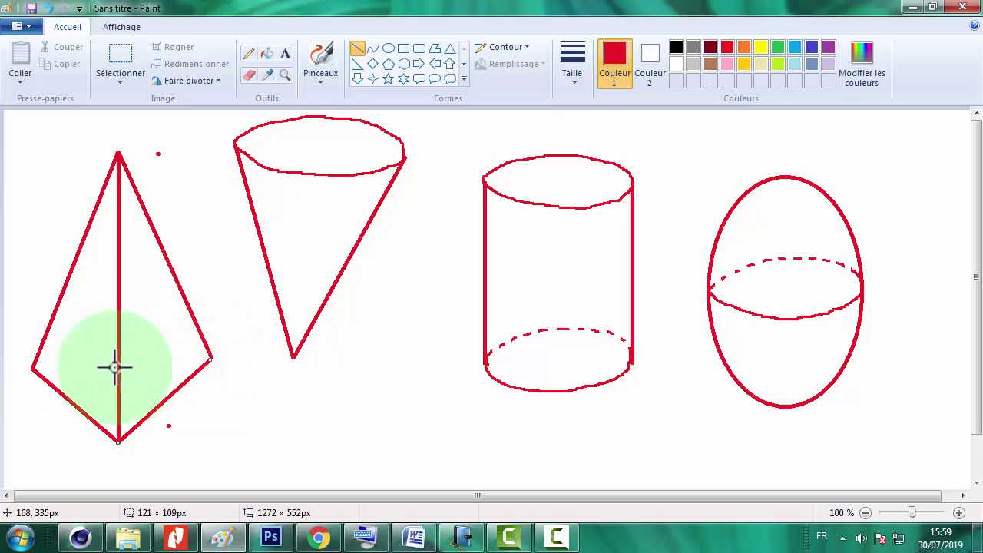
left_click_drag(32, 368, 209, 357)
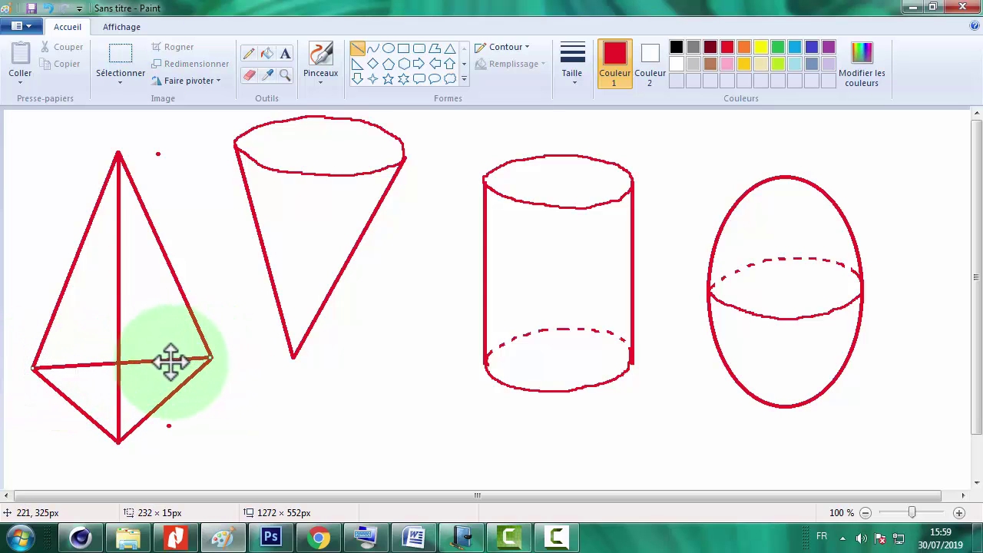
left_click(88, 341)
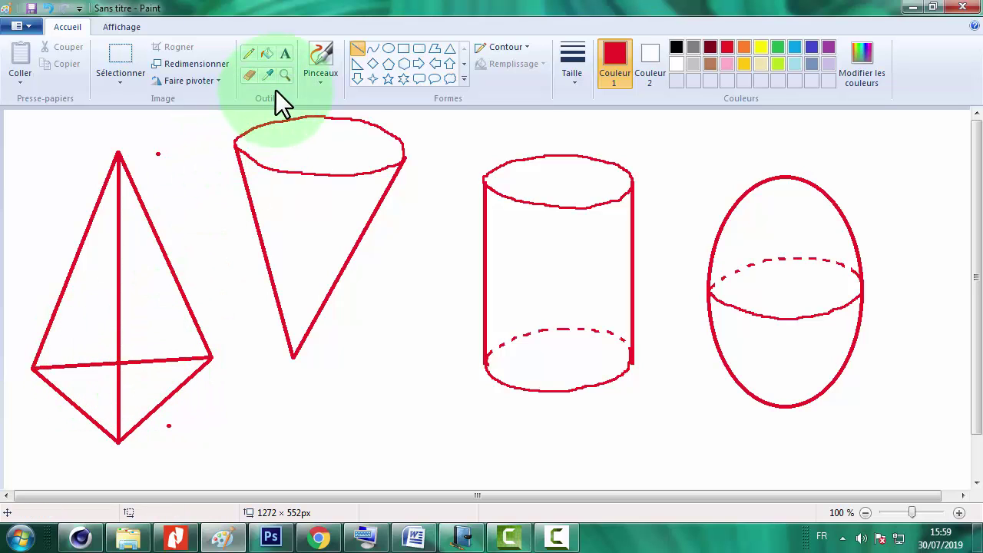
- Erase gaps along the tetrahedron's horizontal back base line and remove the stray dot by the apex
left_click(249, 74)
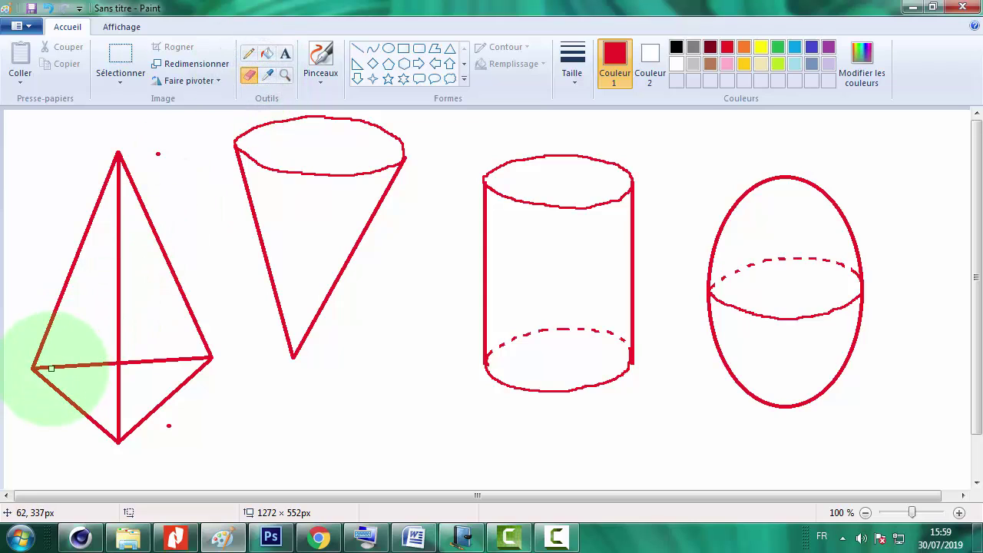
left_click(48, 367)
left_click(63, 365)
left_click(73, 365)
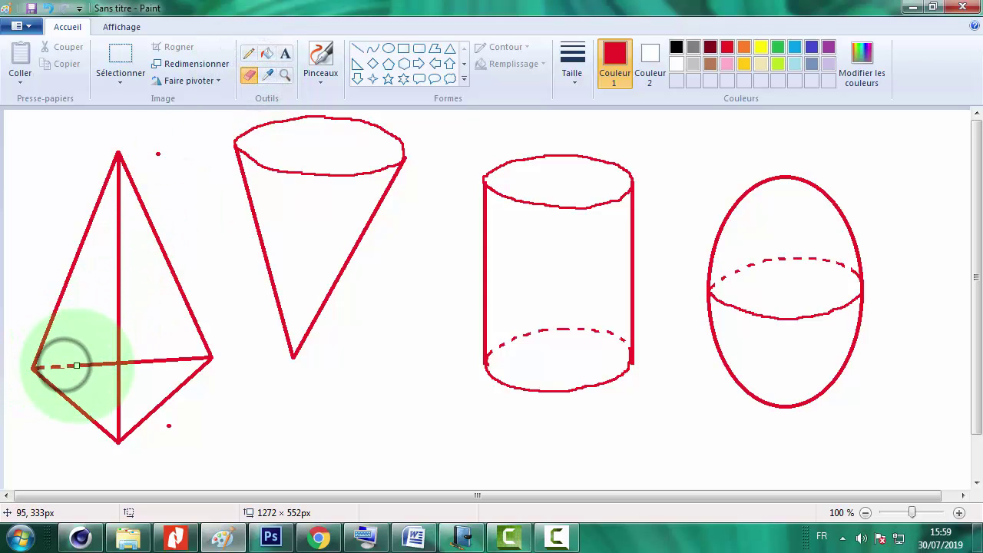
left_click(87, 364)
left_click(91, 364)
left_click(96, 364)
left_click(106, 362)
left_click(121, 363)
left_click(128, 361)
left_click(136, 361)
left_click(148, 360)
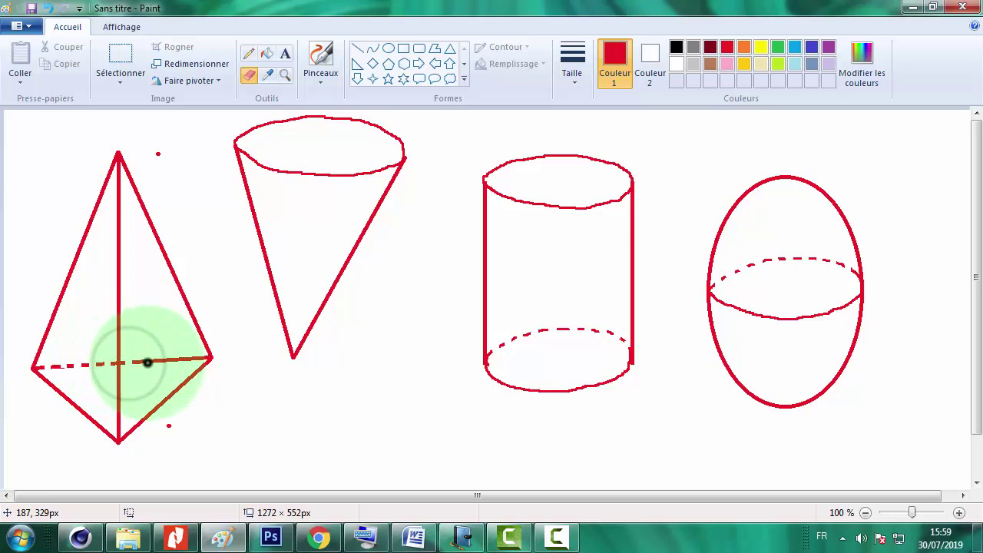
left_click(154, 360)
left_click(161, 360)
left_click(167, 359)
left_click(173, 359)
left_click(182, 358)
left_click(189, 359)
left_click(198, 358)
left_click(204, 357)
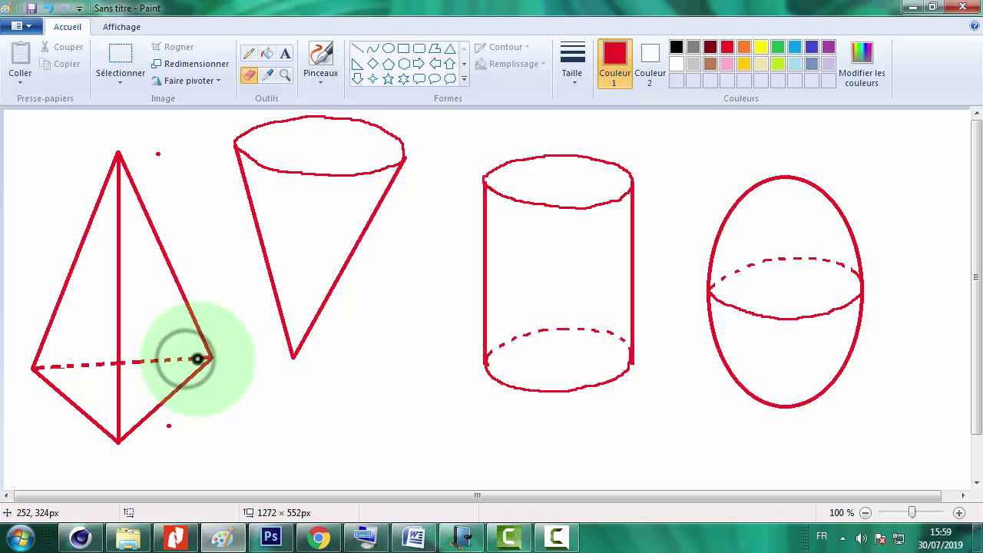
left_click(158, 154)
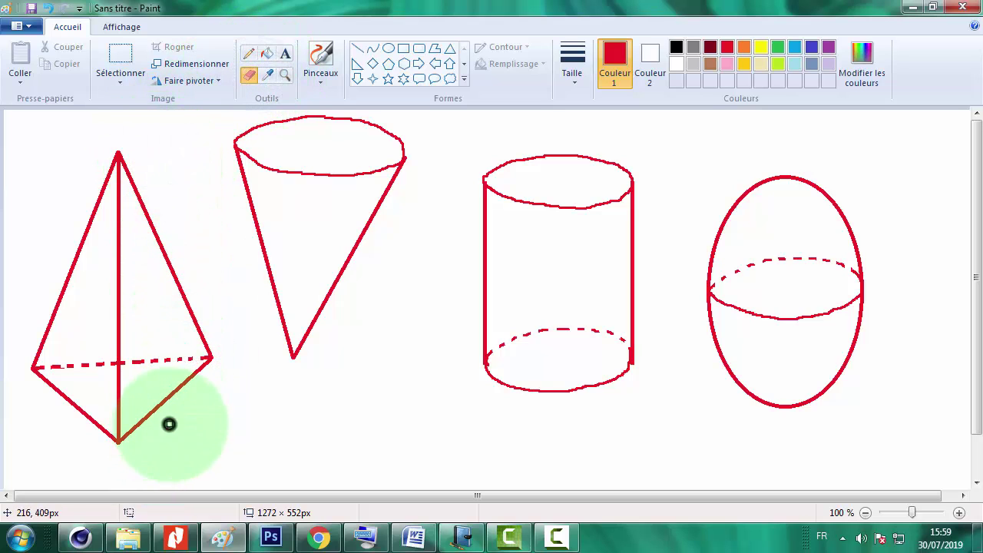